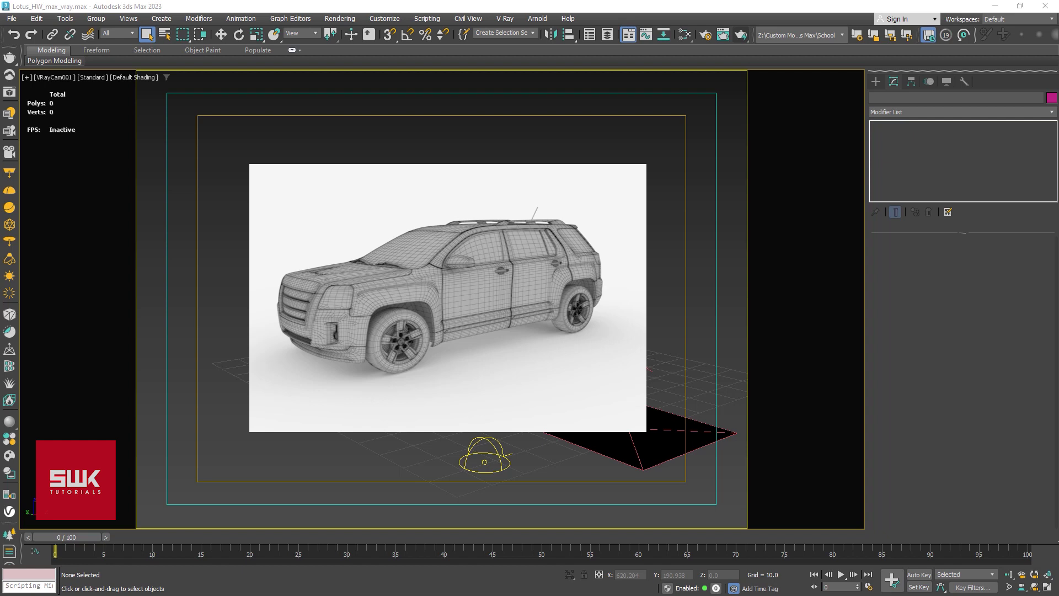
- Import the SUV 011 vehicle from the Chaos Cosmos library into the scene
key("w")
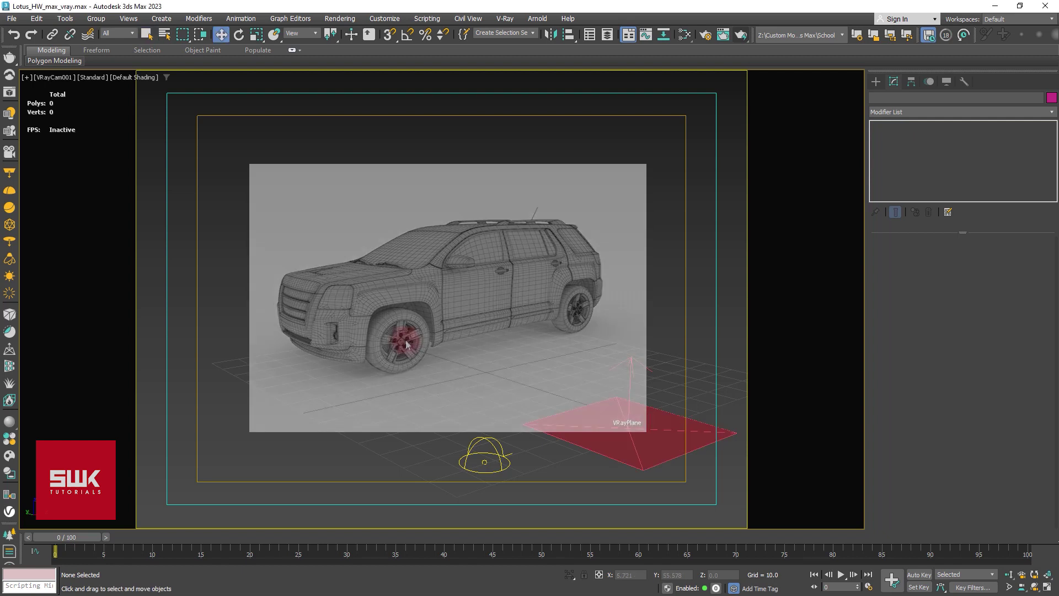
left_click(8, 449)
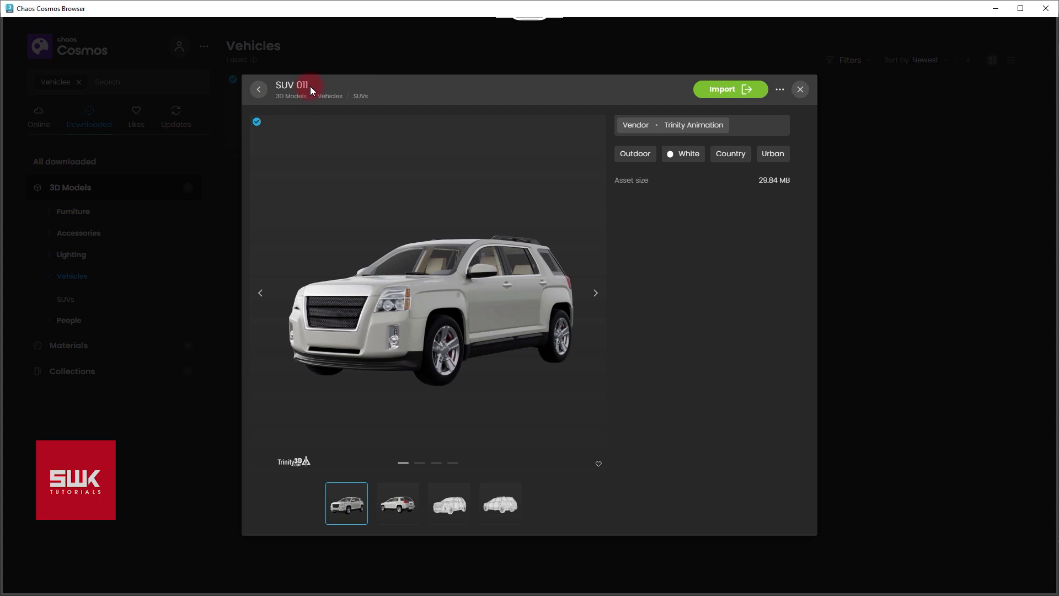
left_click(704, 89)
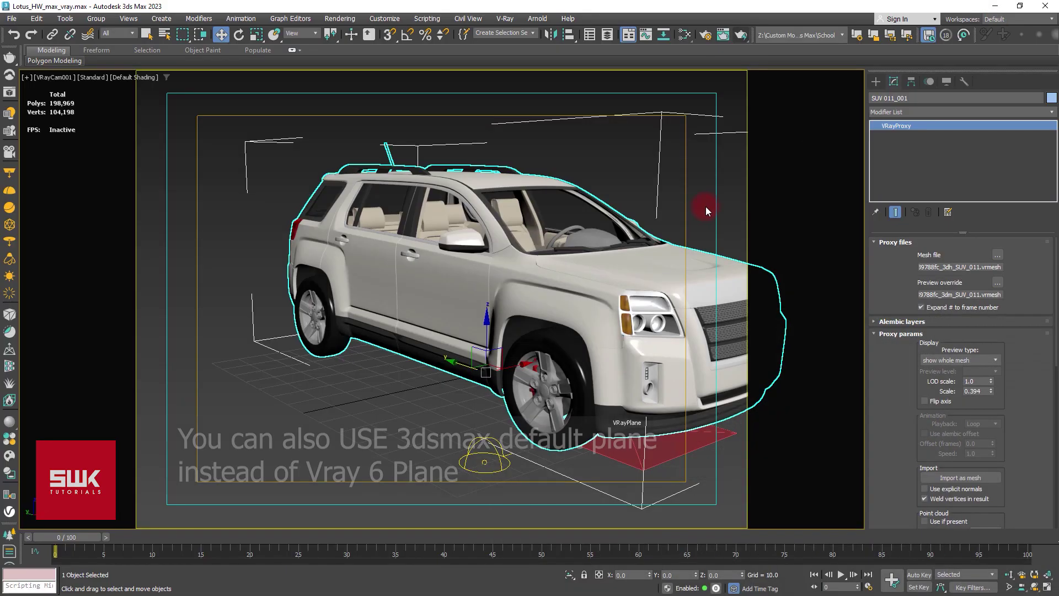
key("q")
middle_click_drag(706, 211, 587, 414, "alt")
key("ctrl+d")
- Create a VRayMtl in the Slate Material Editor and assign it to the VRayPlane ground
left_click(587, 415)
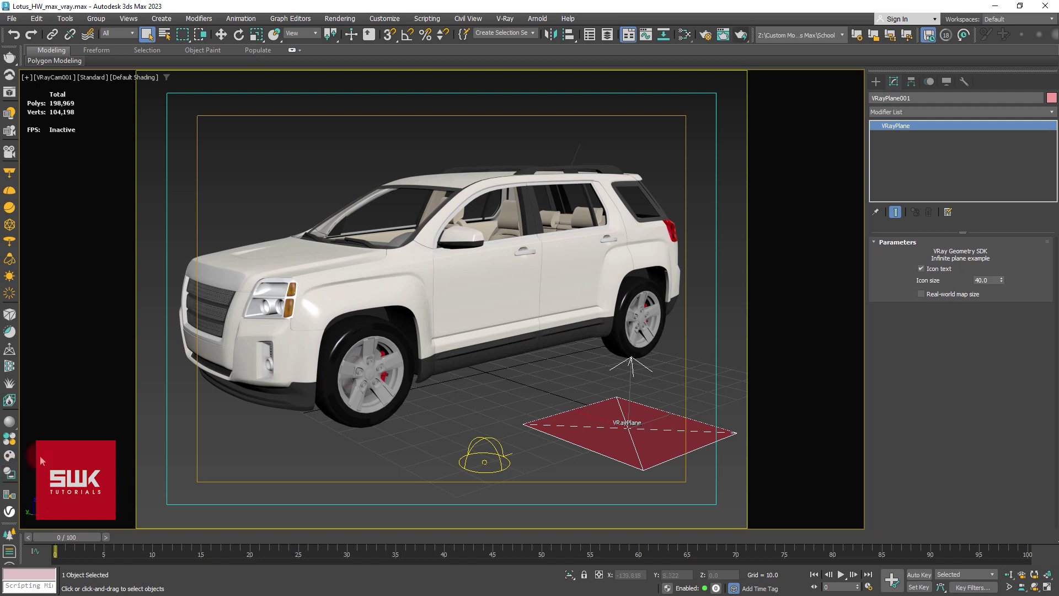
left_click(683, 34)
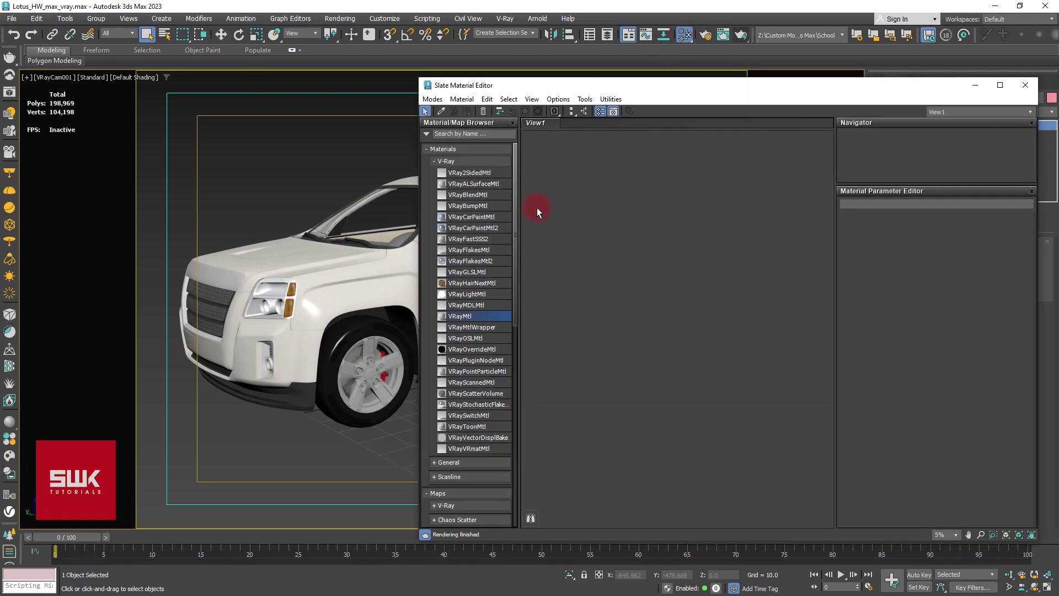
double_click(462, 316)
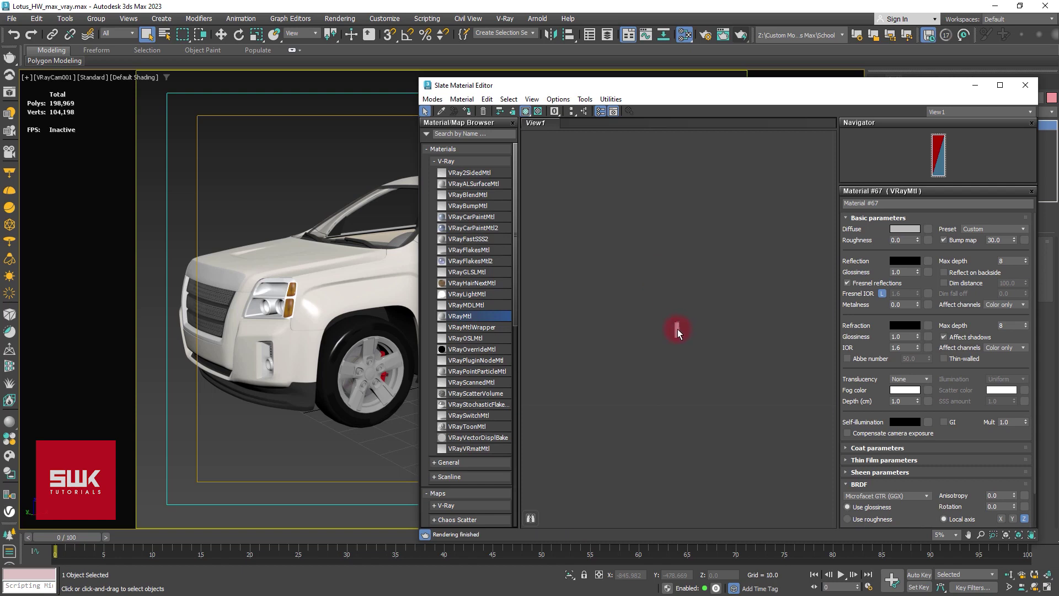
scroll(677, 325, "up", 10)
right_click(667, 288)
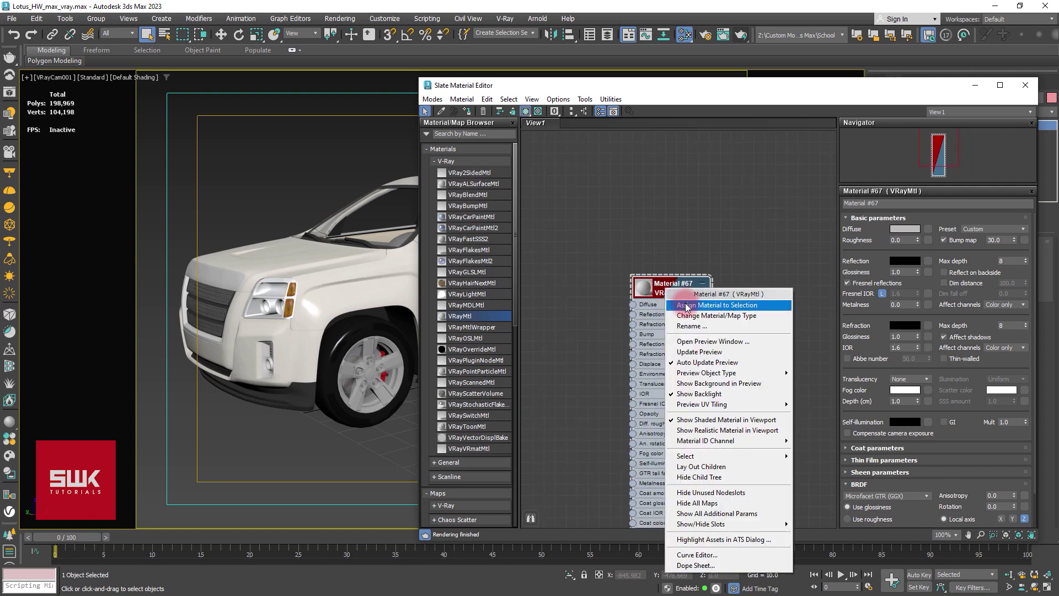
left_click(686, 306)
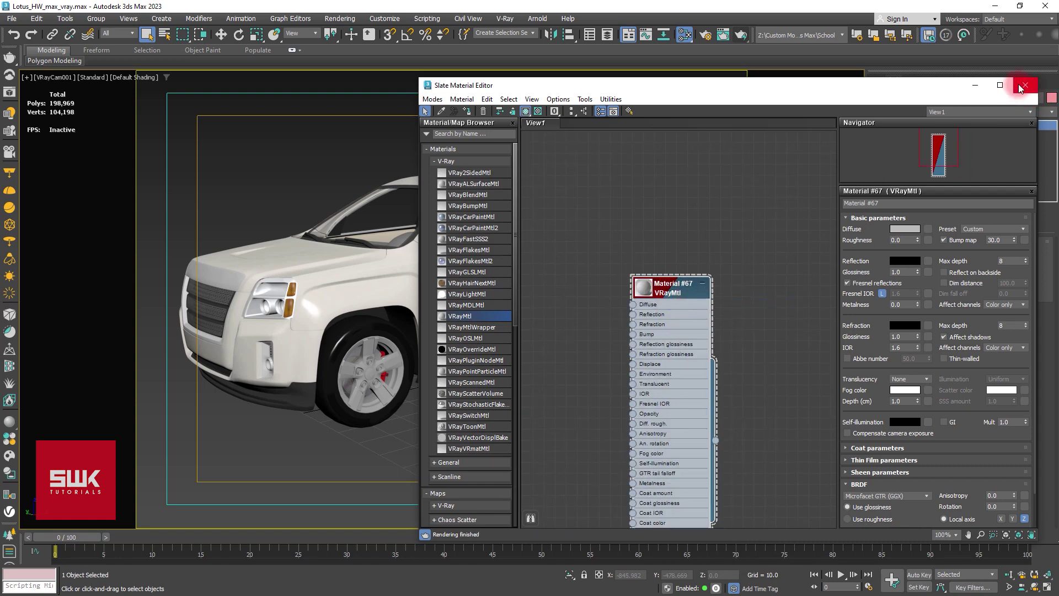
- Darken the grey diffuse color of the ground plane's material and close the material editor
left_click(904, 229)
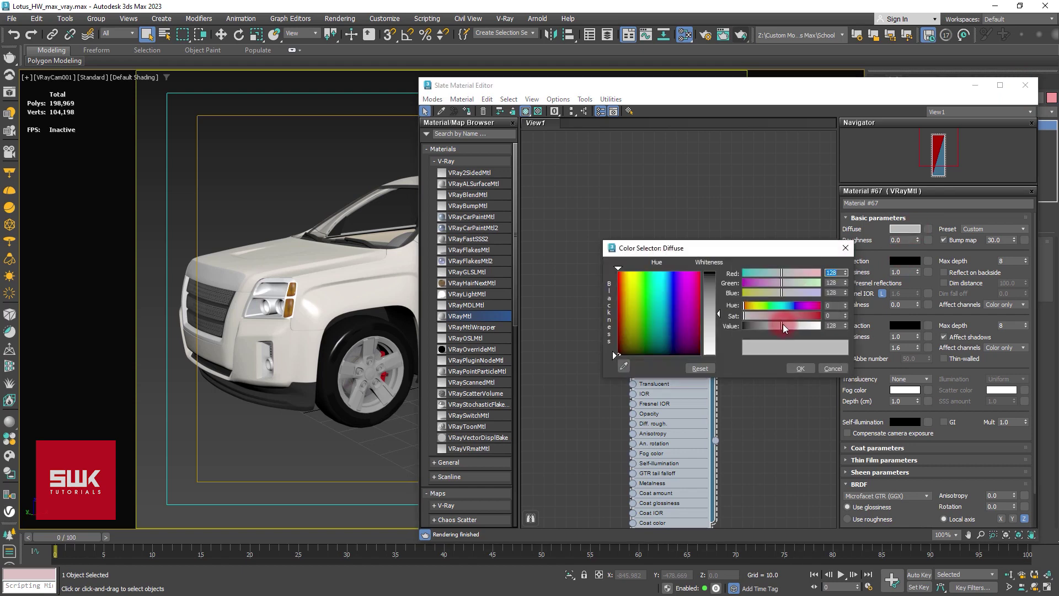
left_click_drag(781, 325, 769, 322)
left_click(800, 368)
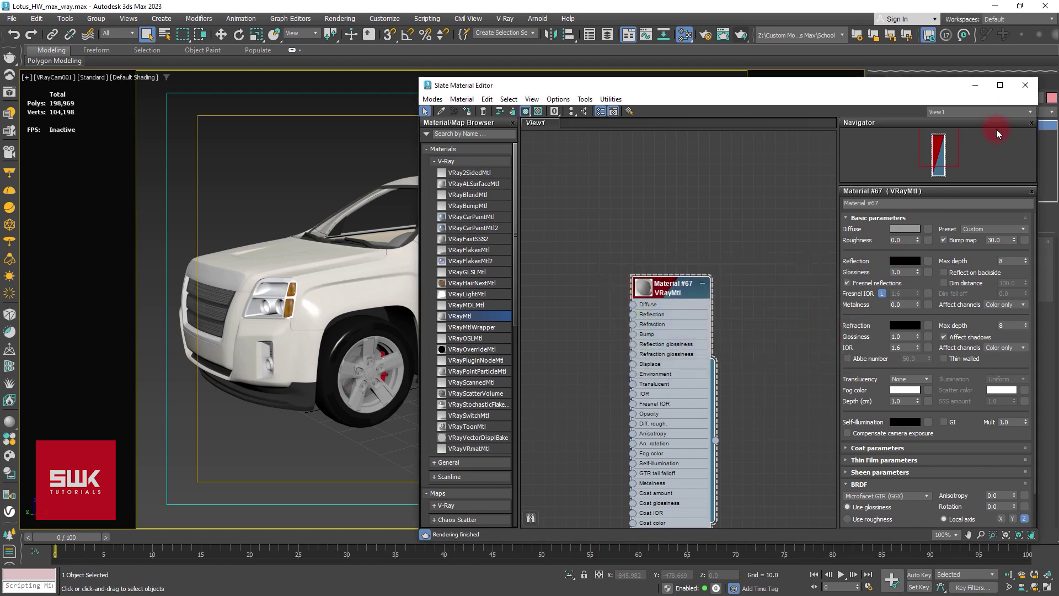
left_click(1025, 85)
- Render the camera view, narrow the frame buffer window and save the image to the render history
left_click(824, 208)
left_click(484, 439)
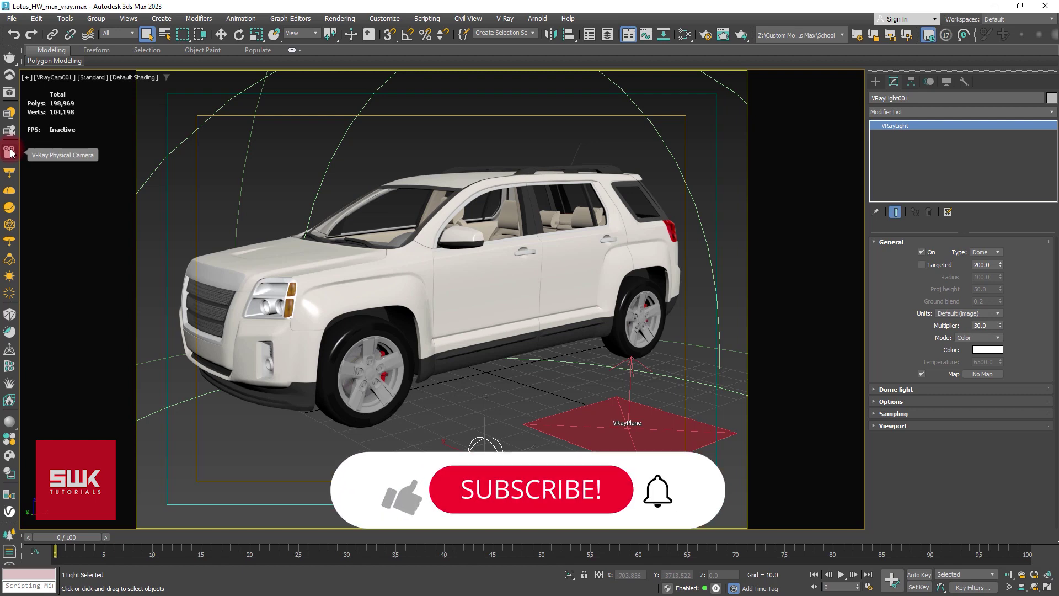
left_click(508, 144)
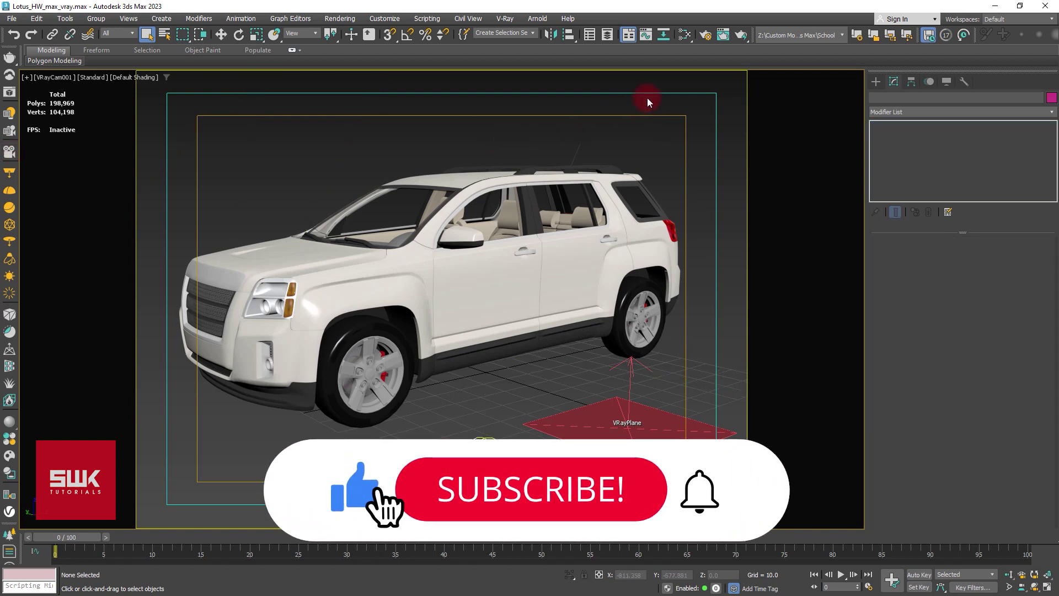
left_click(741, 35)
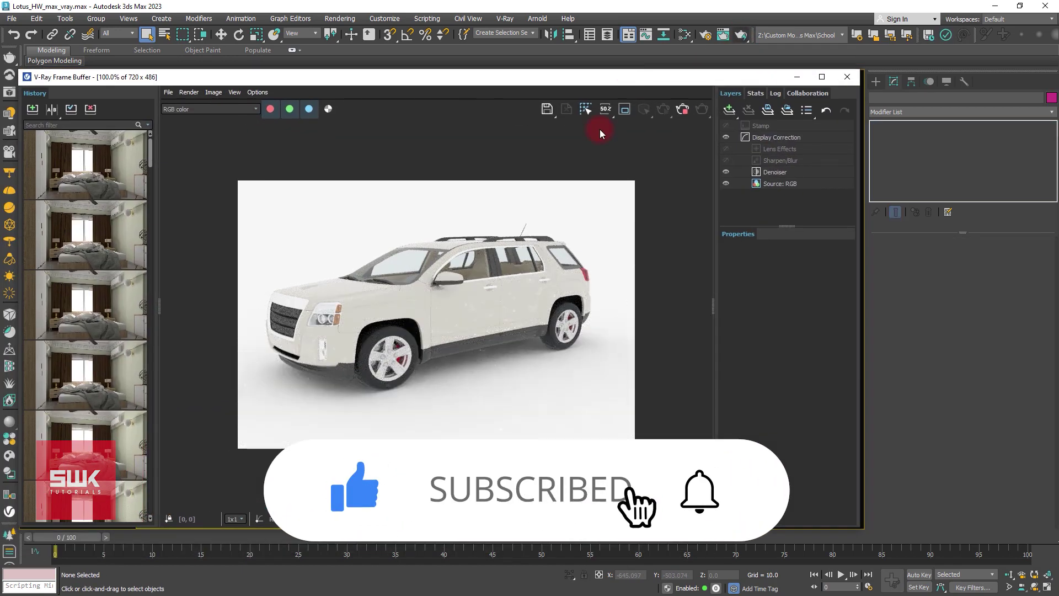
left_click_drag(860, 302, 616, 302)
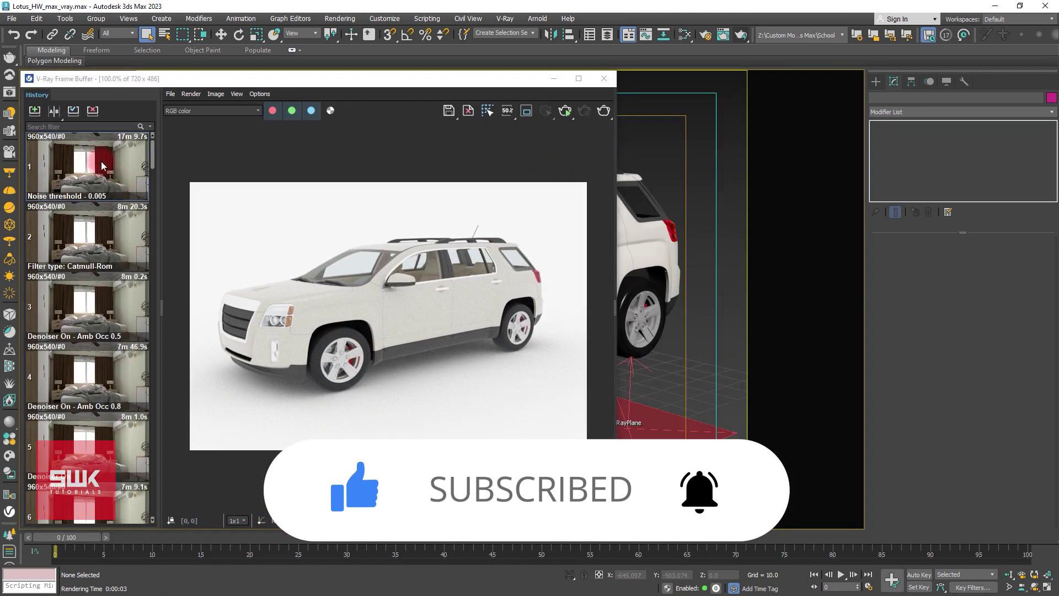
left_click(35, 110)
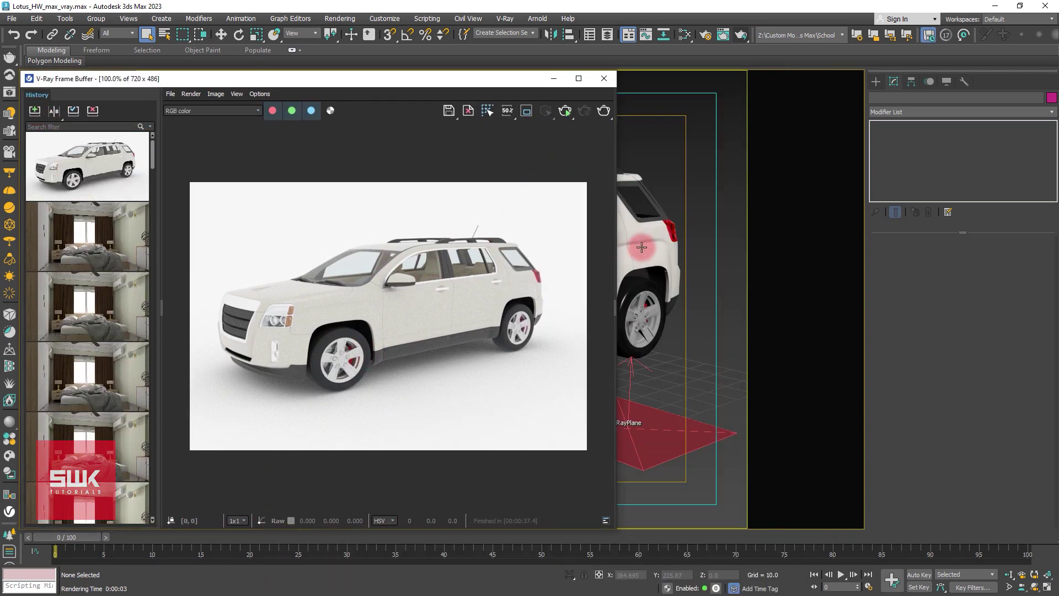
- Collapse the ground material's node and add a second VRayMtl to the Slate Material Editor view
left_click(683, 36)
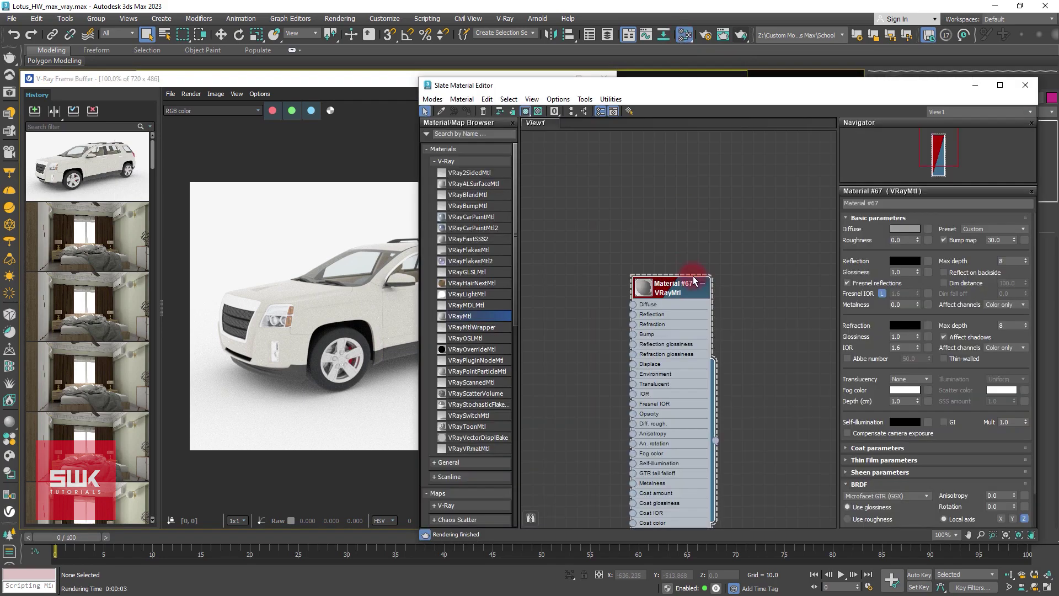
left_click(703, 284)
left_click_drag(686, 286, 664, 506)
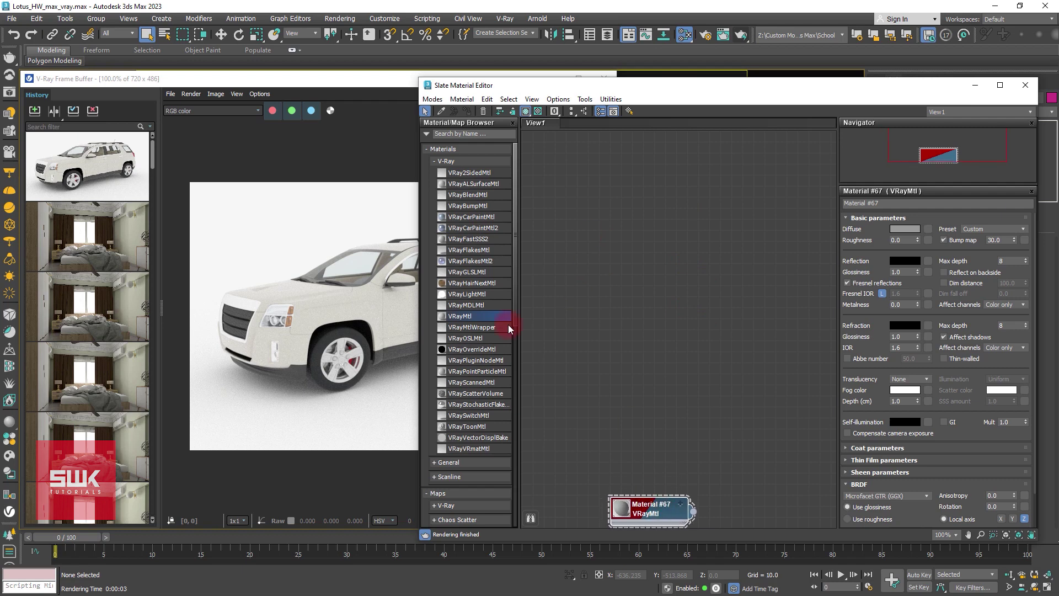
double_click(467, 317)
left_click_drag(673, 187, 694, 162)
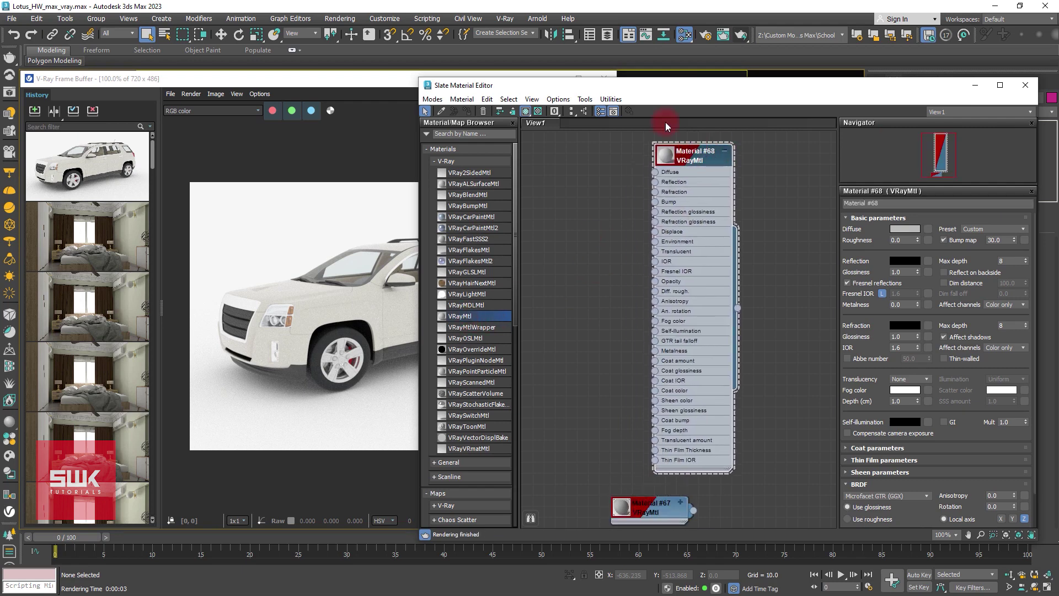
- Close the frame buffer and assign the new VRayMtl to the SUV
left_click(322, 91)
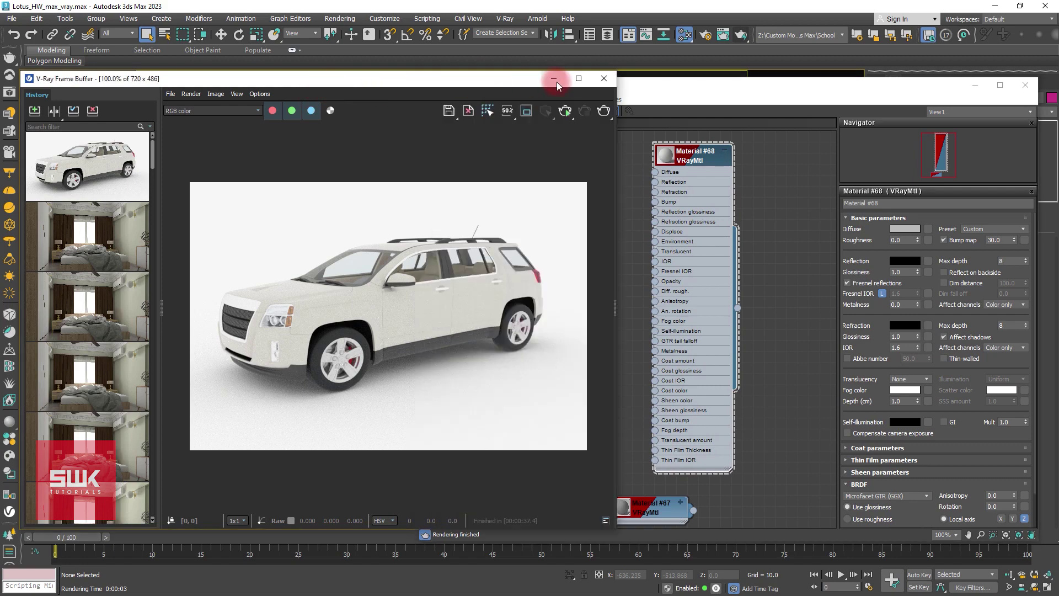
left_click(605, 78)
left_click(353, 266)
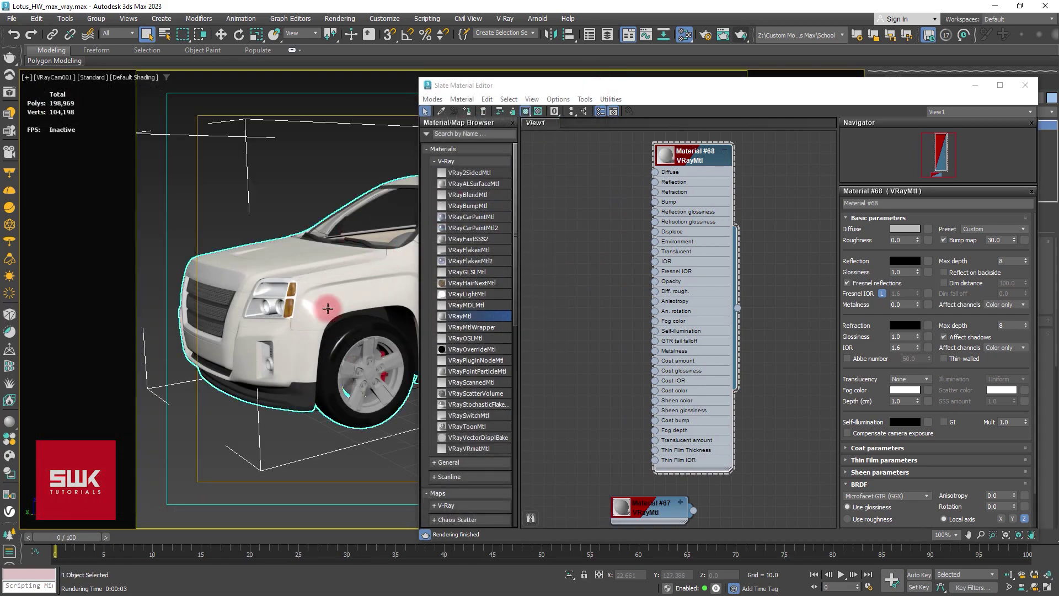
right_click(691, 149)
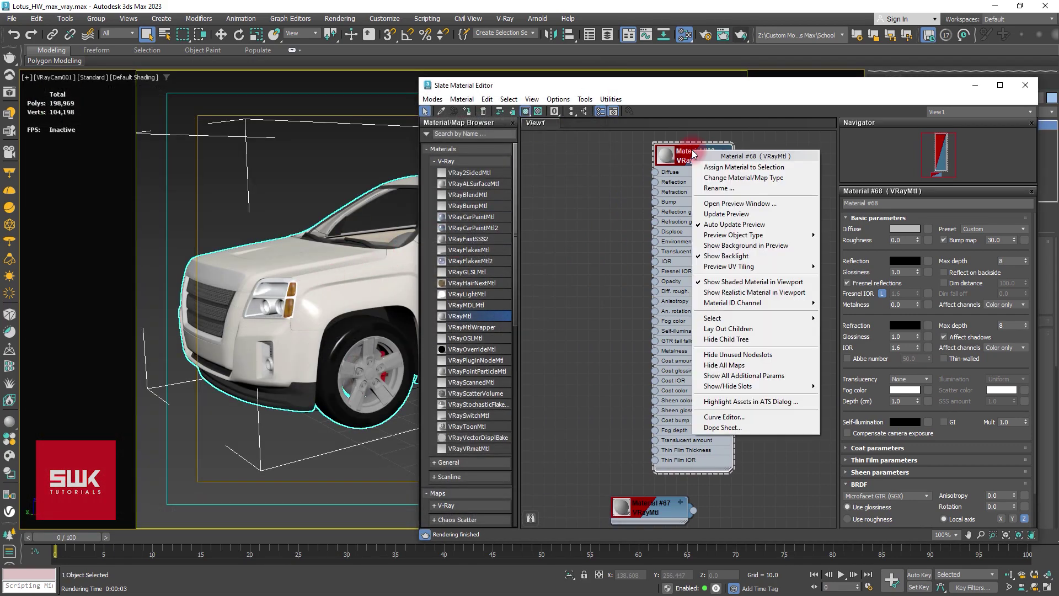
left_click(710, 168)
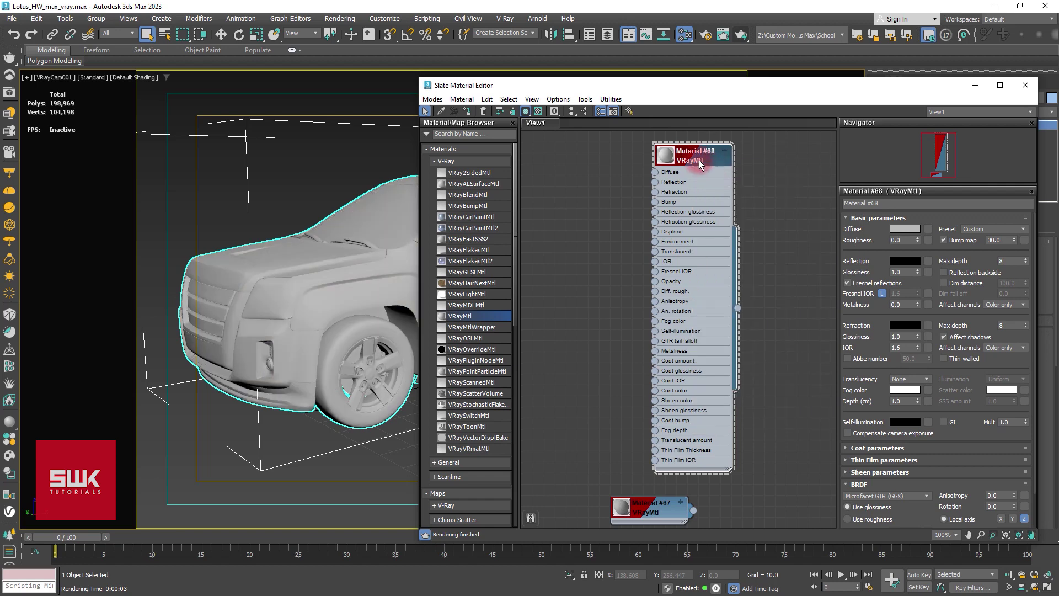
- Rename the SUV's VRayMtl as "wireframe material"
left_click_drag(709, 172, 742, 172)
left_click(804, 202)
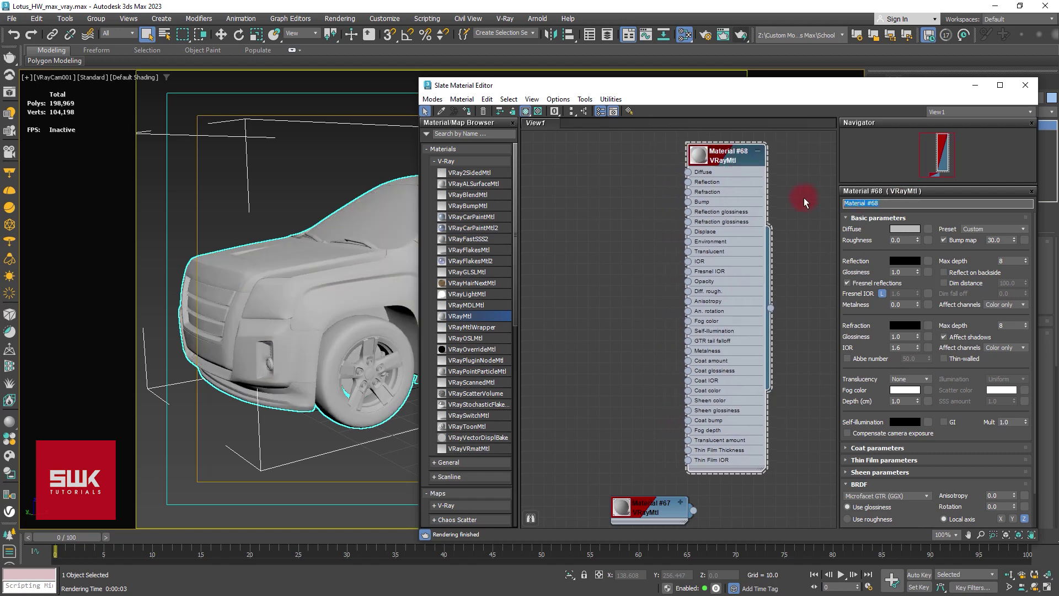
type("wireframe material")
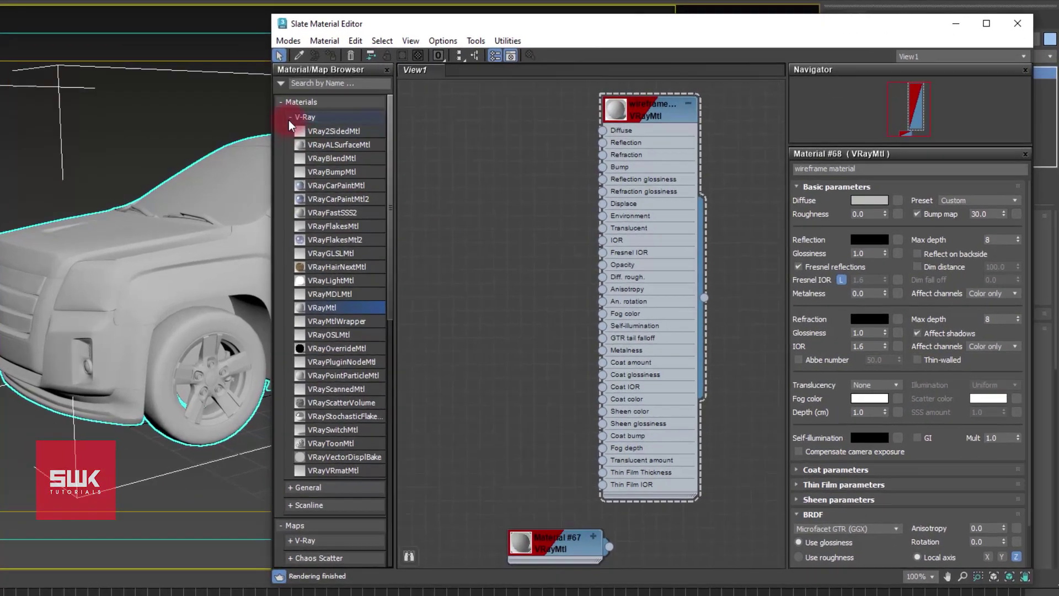
- Add a VRayEdgesTex map and connect it to the diffuse slot of the wireframe material
left_click(290, 118)
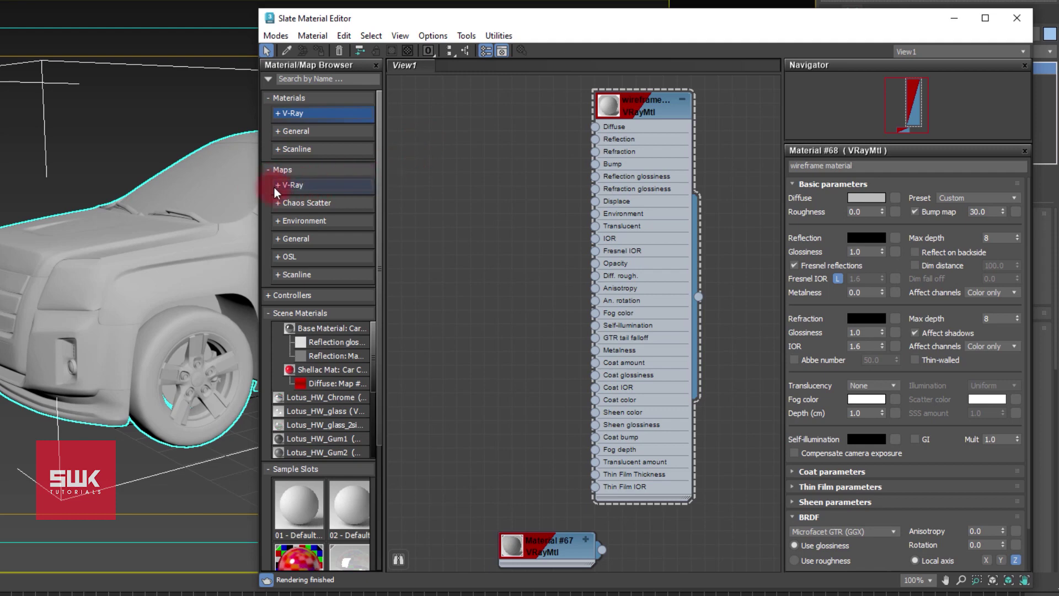
left_click(277, 183)
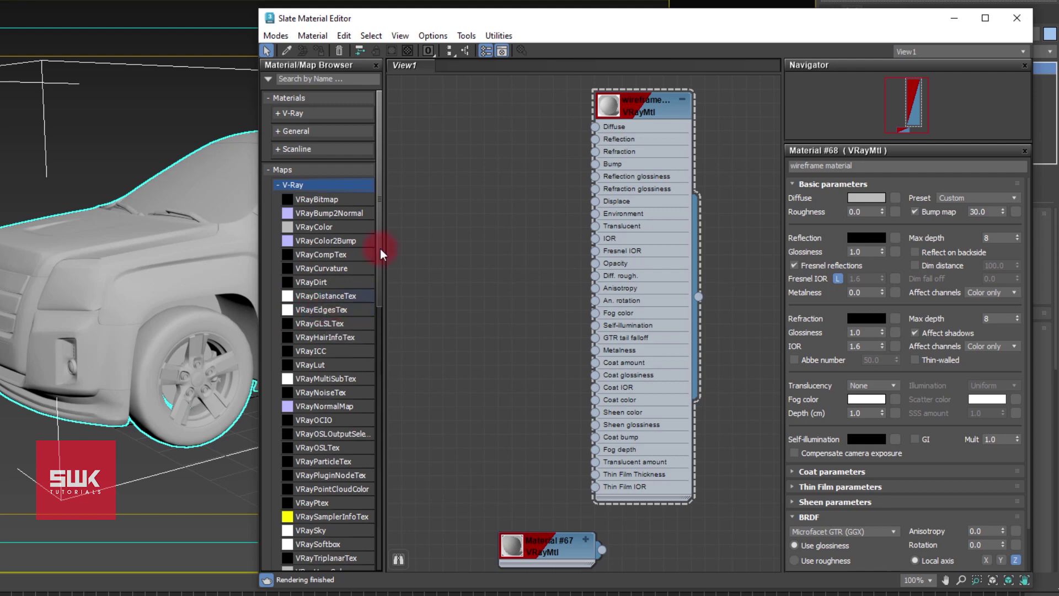
right_click(450, 127)
mouse_move(461, 147)
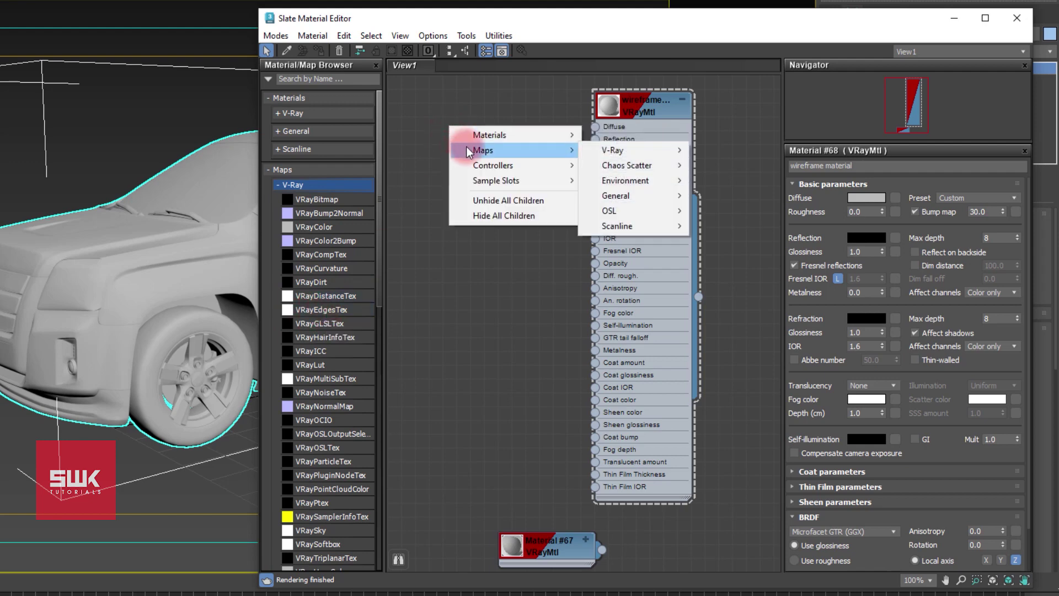
mouse_move(620, 149)
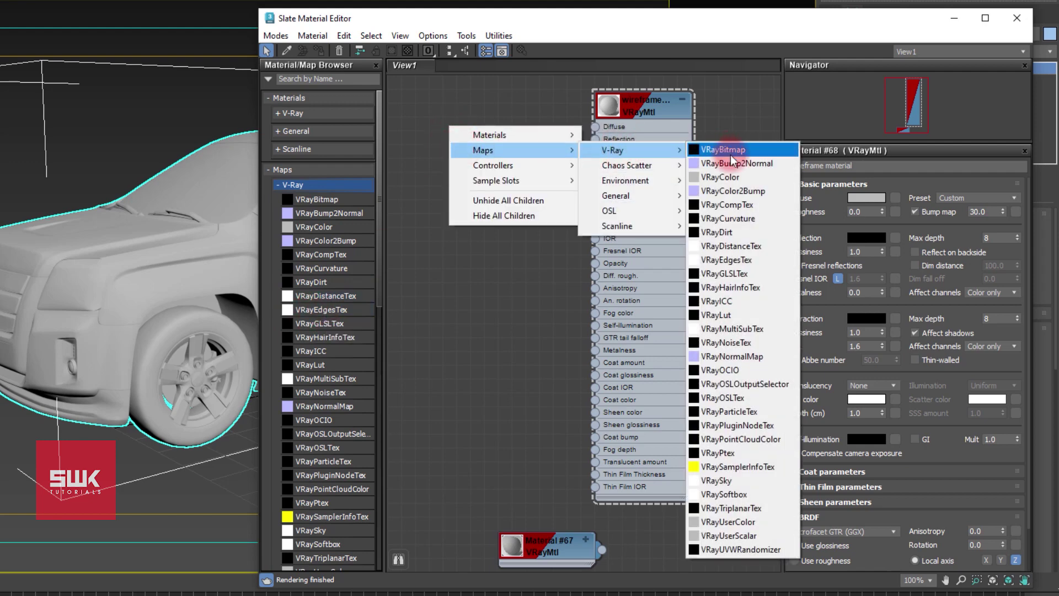
left_click(749, 259)
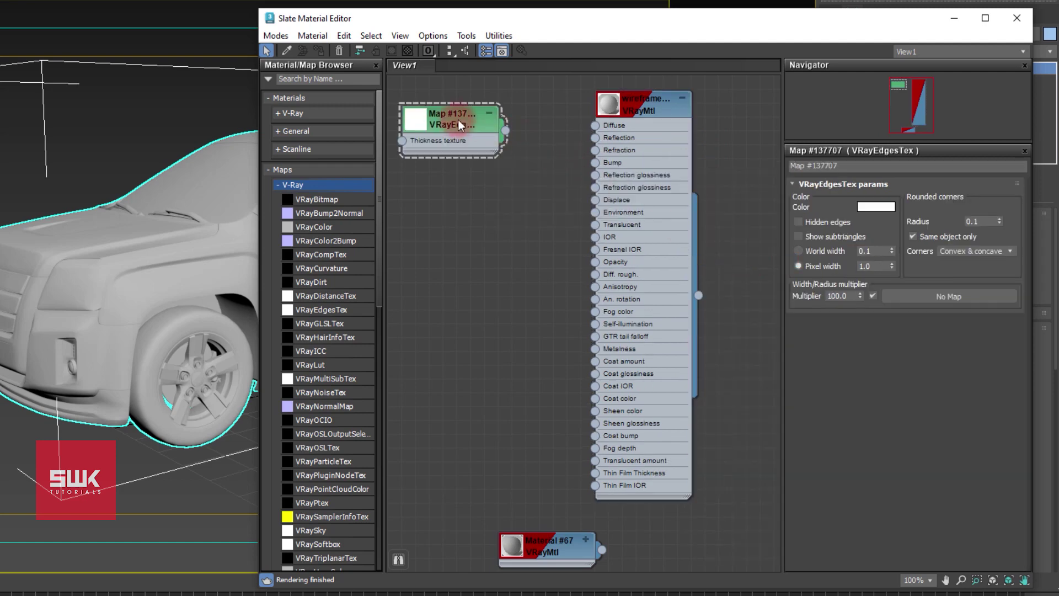
left_click_drag(478, 118, 472, 118)
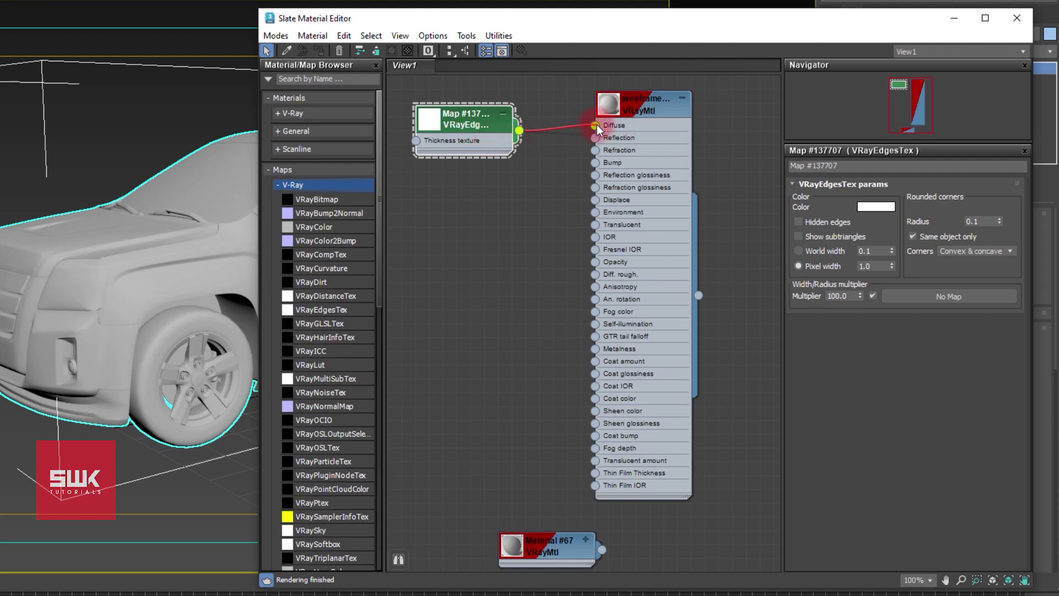
- Render the camera view to check the wireframe material on the SUV, and return to the material editor
left_click(631, 107)
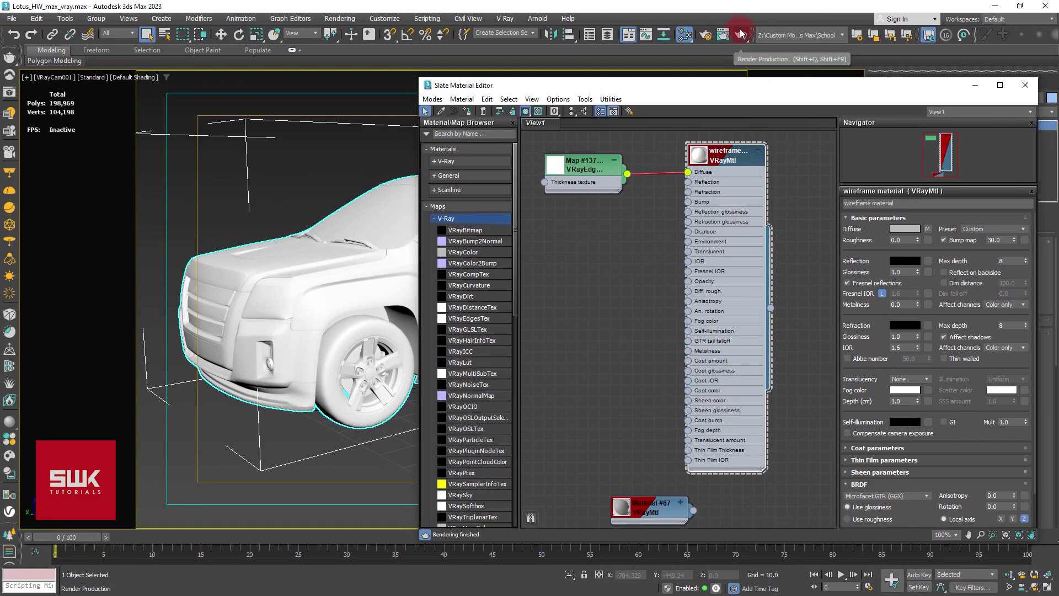
left_click(741, 34)
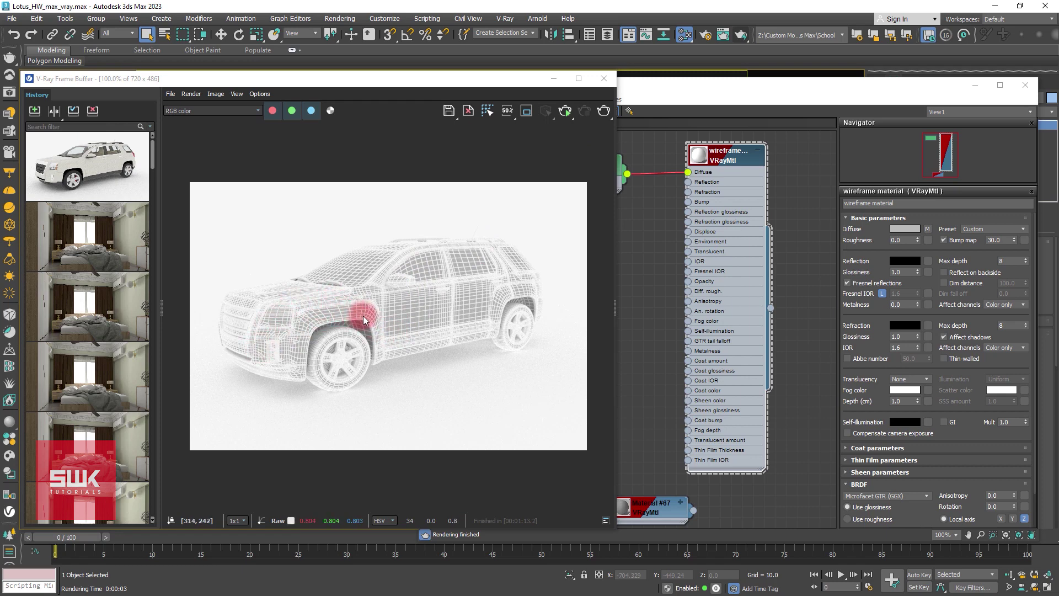
left_click(696, 89)
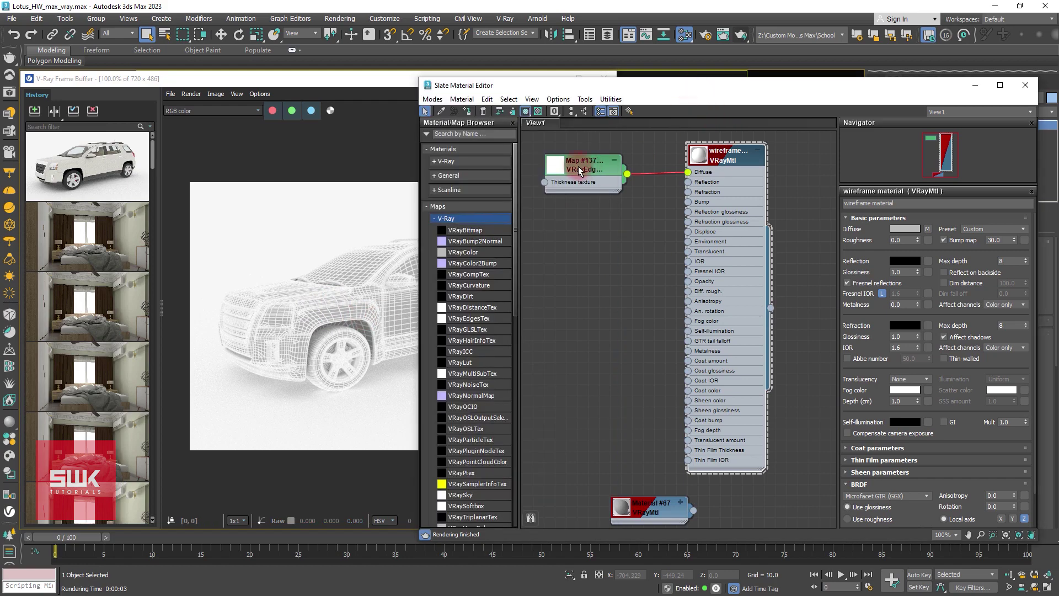
- Set the edge color of the VRayEdgesTex map to black and render the SUV again
double_click(579, 171)
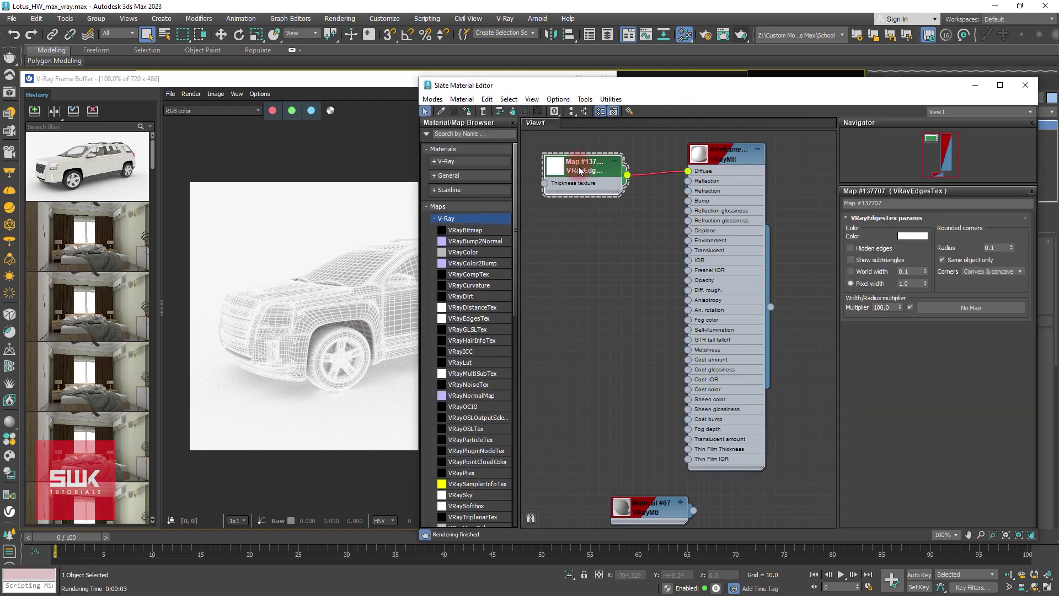
left_click(905, 236)
left_click_drag(704, 325, 709, 273)
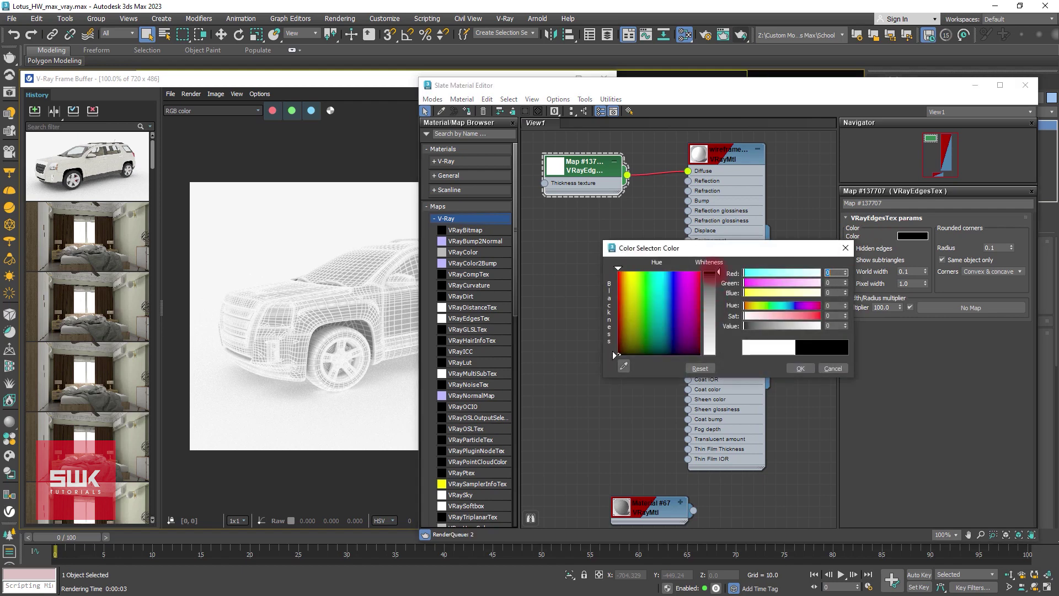
left_click(799, 369)
left_click(308, 271)
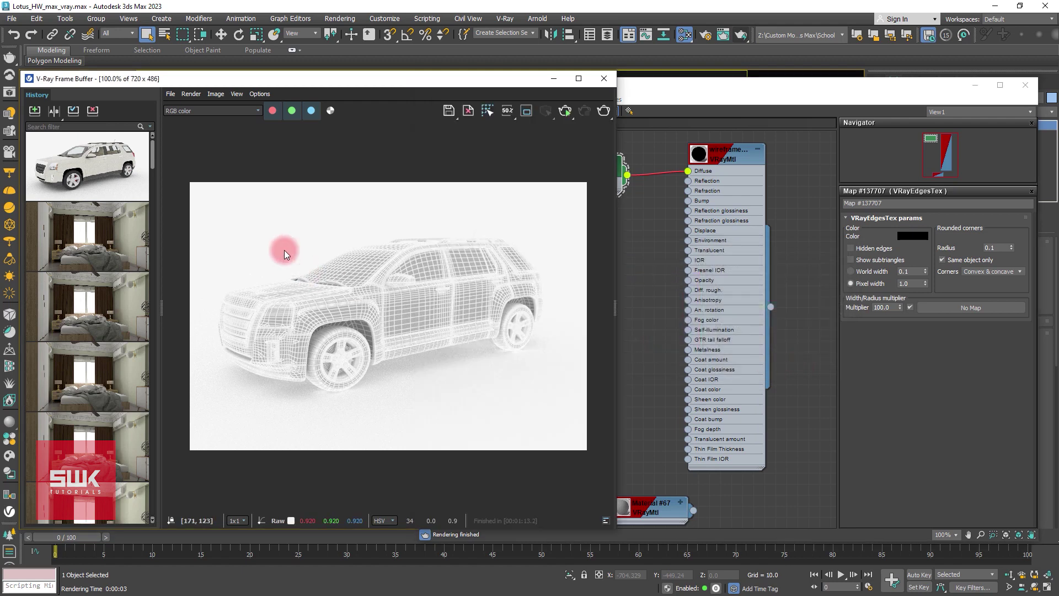
left_click(601, 113)
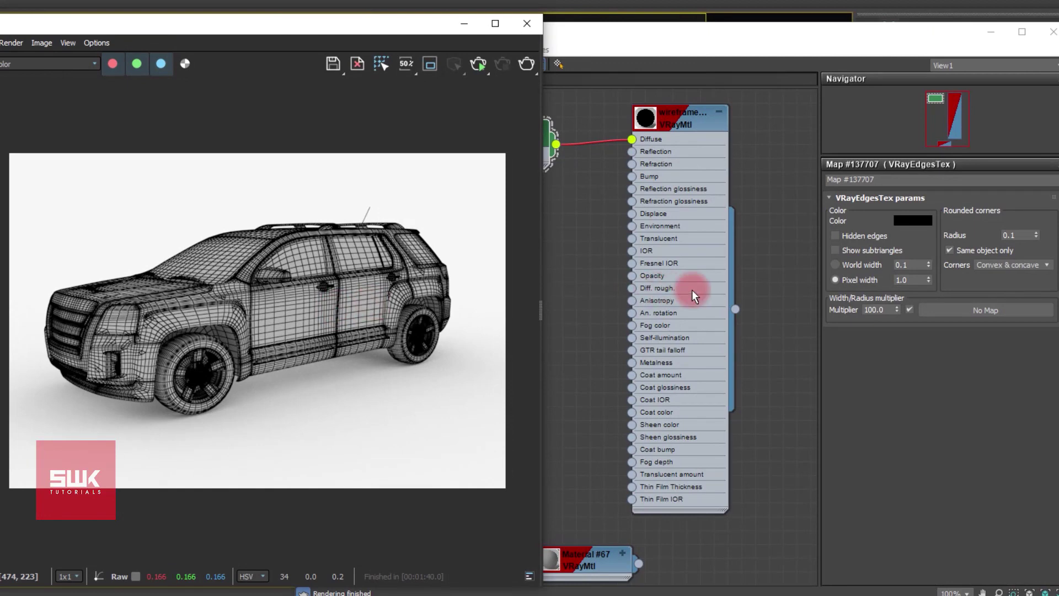
- Reduce the VRayEdgesTex pixel width to 0.3 and render the SUV with the thinner lines
left_click(905, 280)
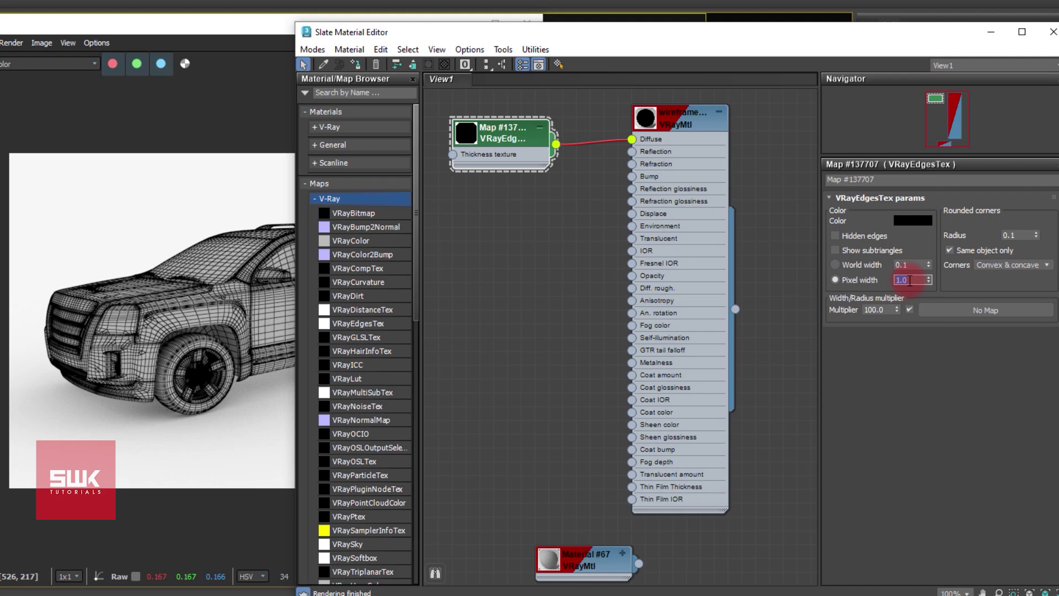
type("0.3")
key("Return")
left_click(240, 174)
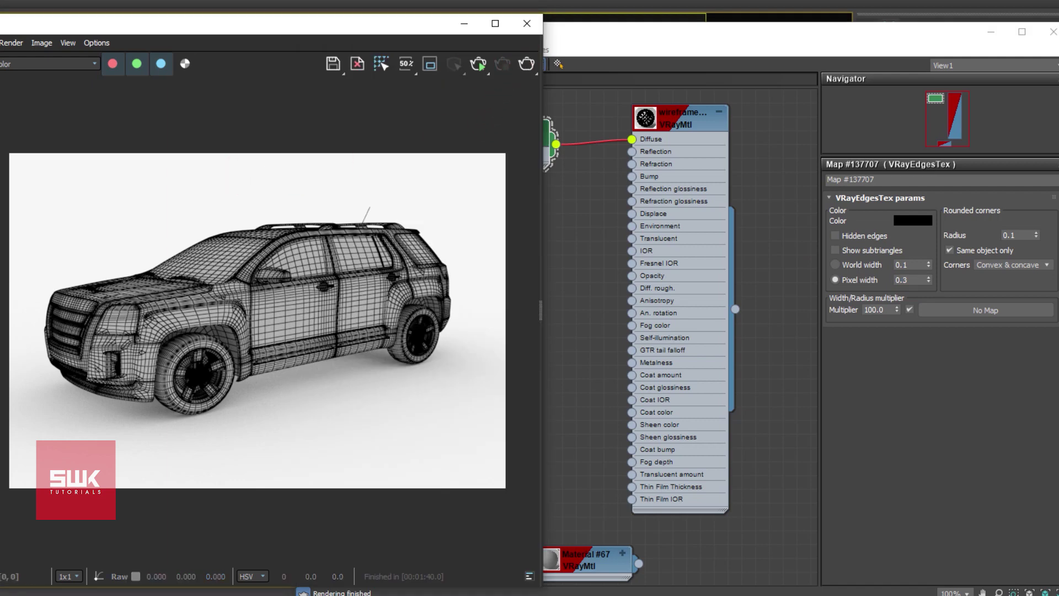
left_click(521, 63)
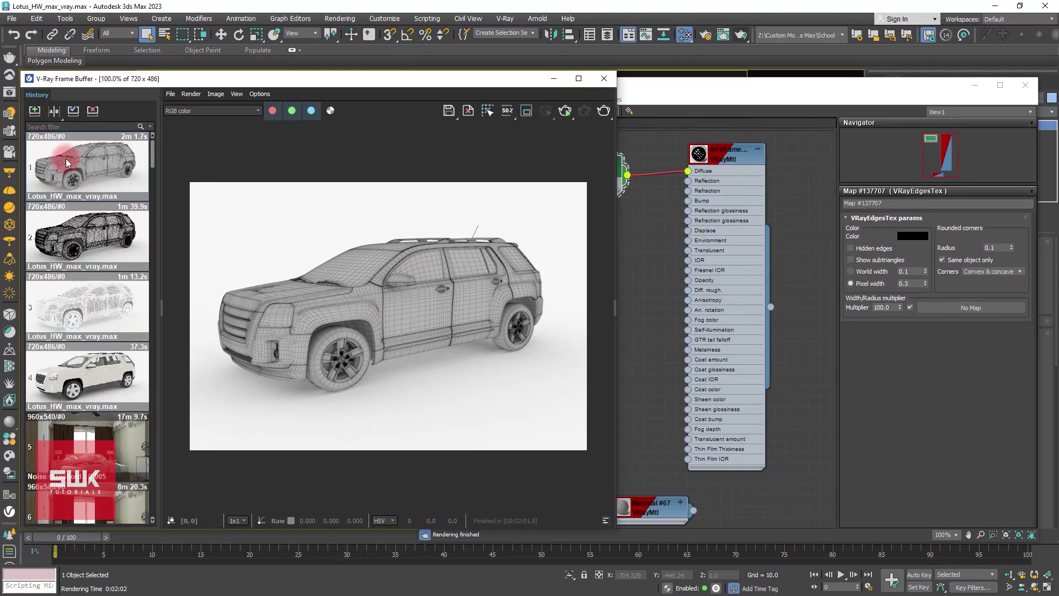
- Compare the latest wireframe render side by side with the thicker black wireframe and with the original white SUV render
left_click(53, 110)
left_click(58, 237)
left_click(113, 182)
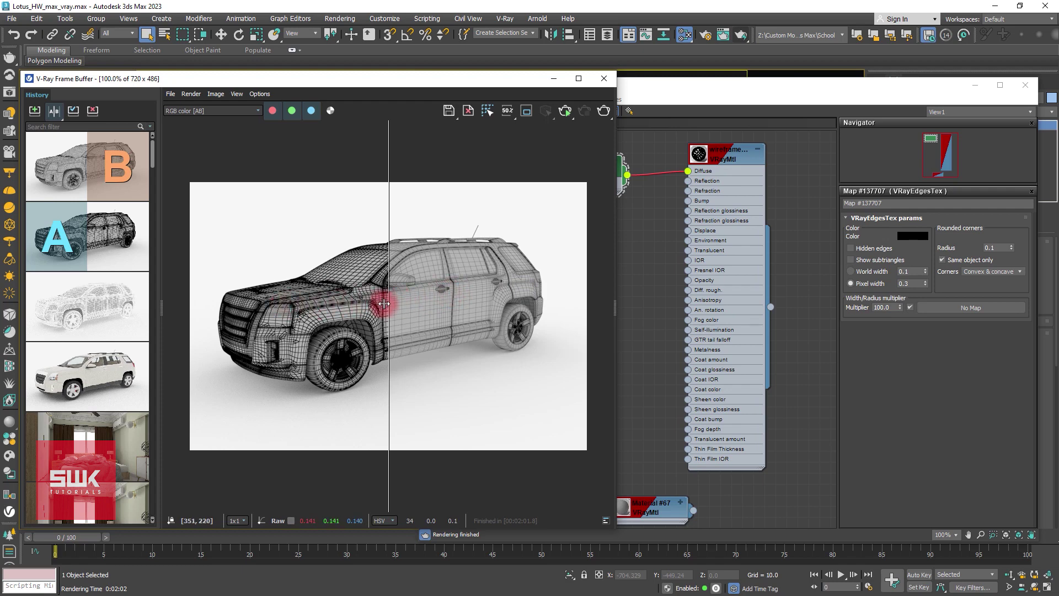
left_click_drag(385, 303, 418, 303)
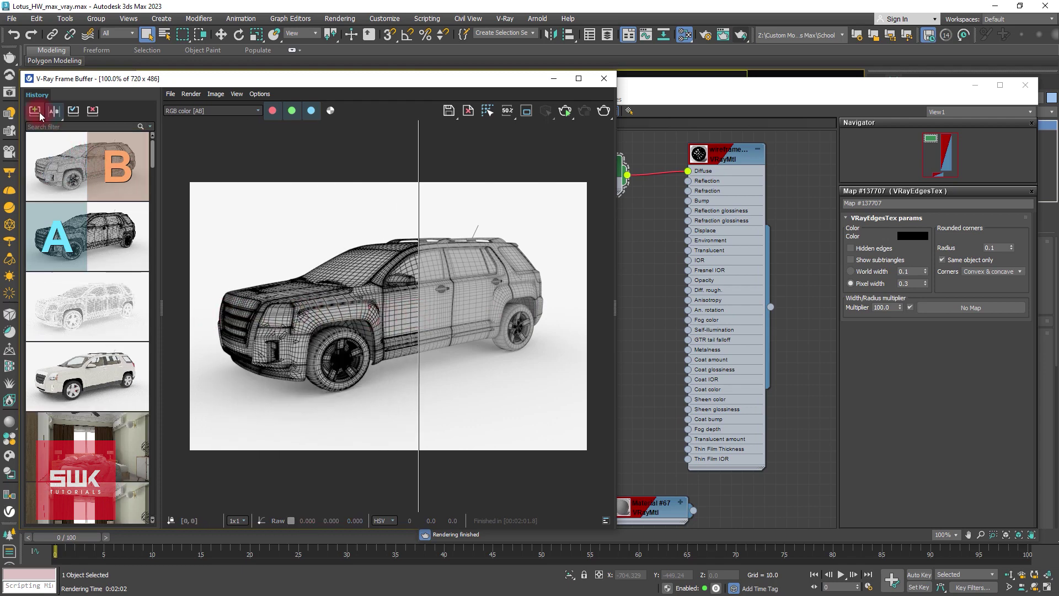
left_click(85, 271)
left_click(51, 359)
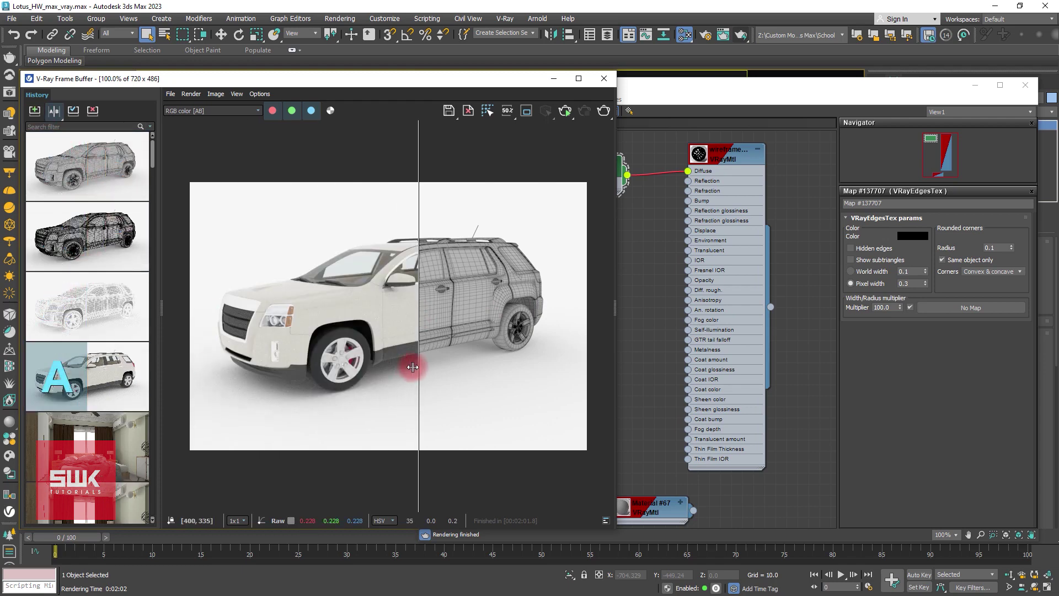